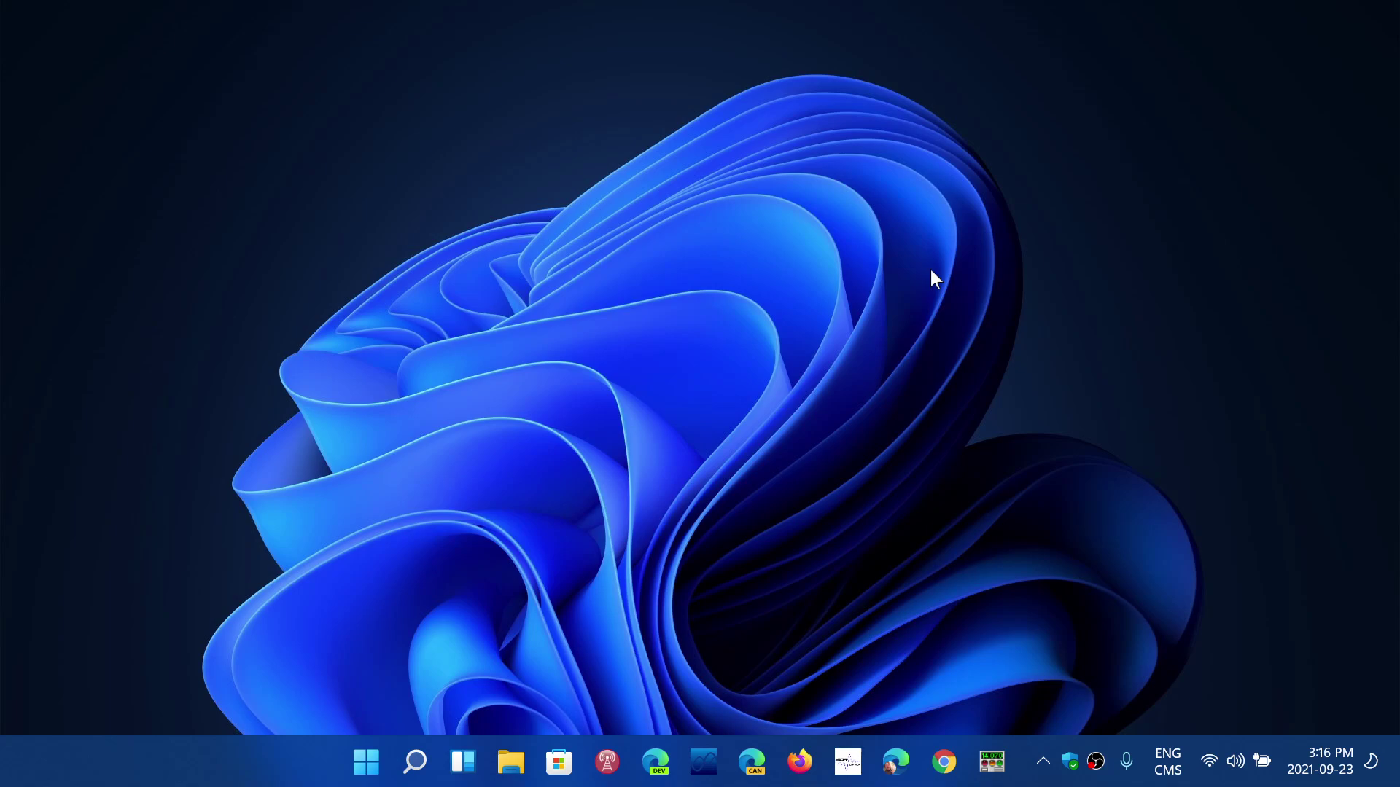
# - Run winver from Search to show Windows 11 Version 21H2, build 22000.194
pyautogui.click(415, 763)
pyautogui.write('wi')
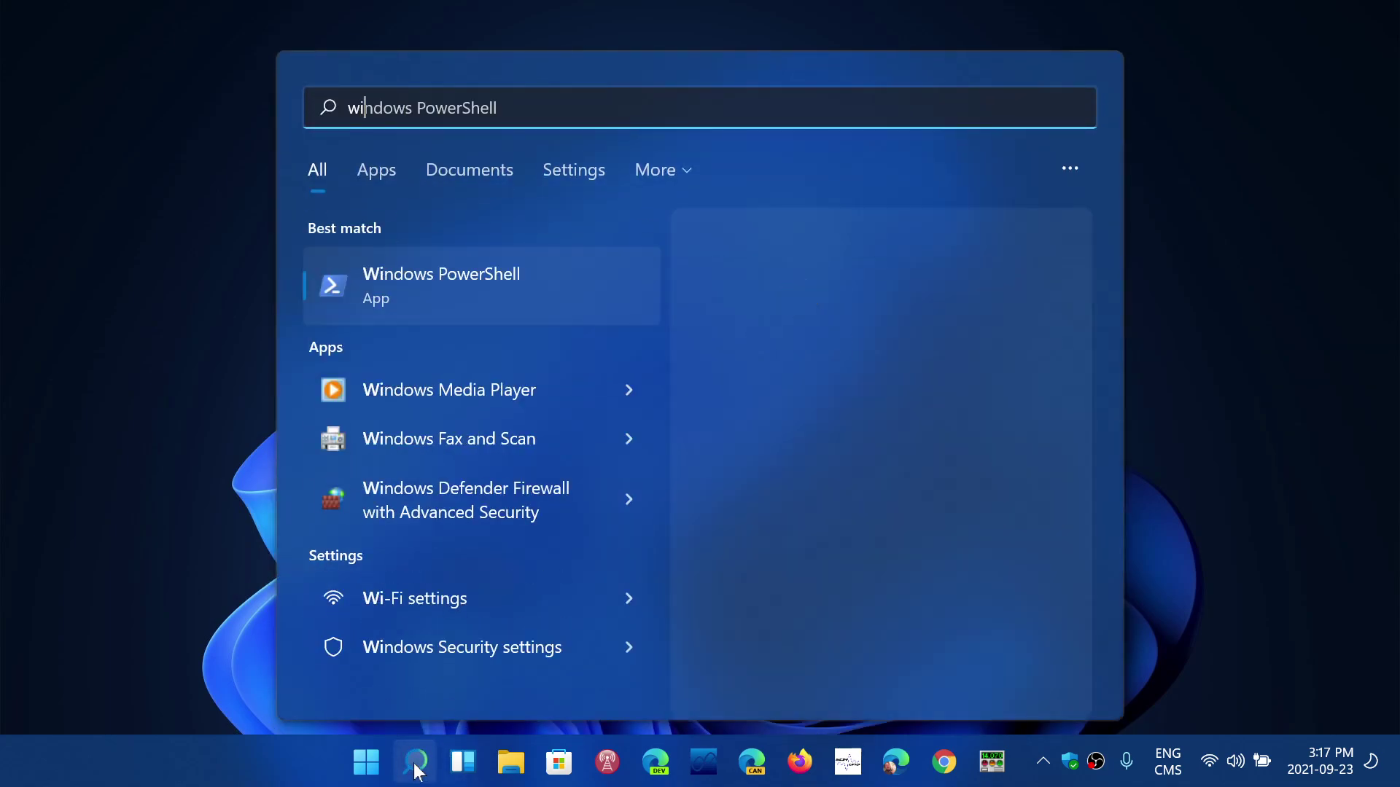
pyautogui.write('nver')
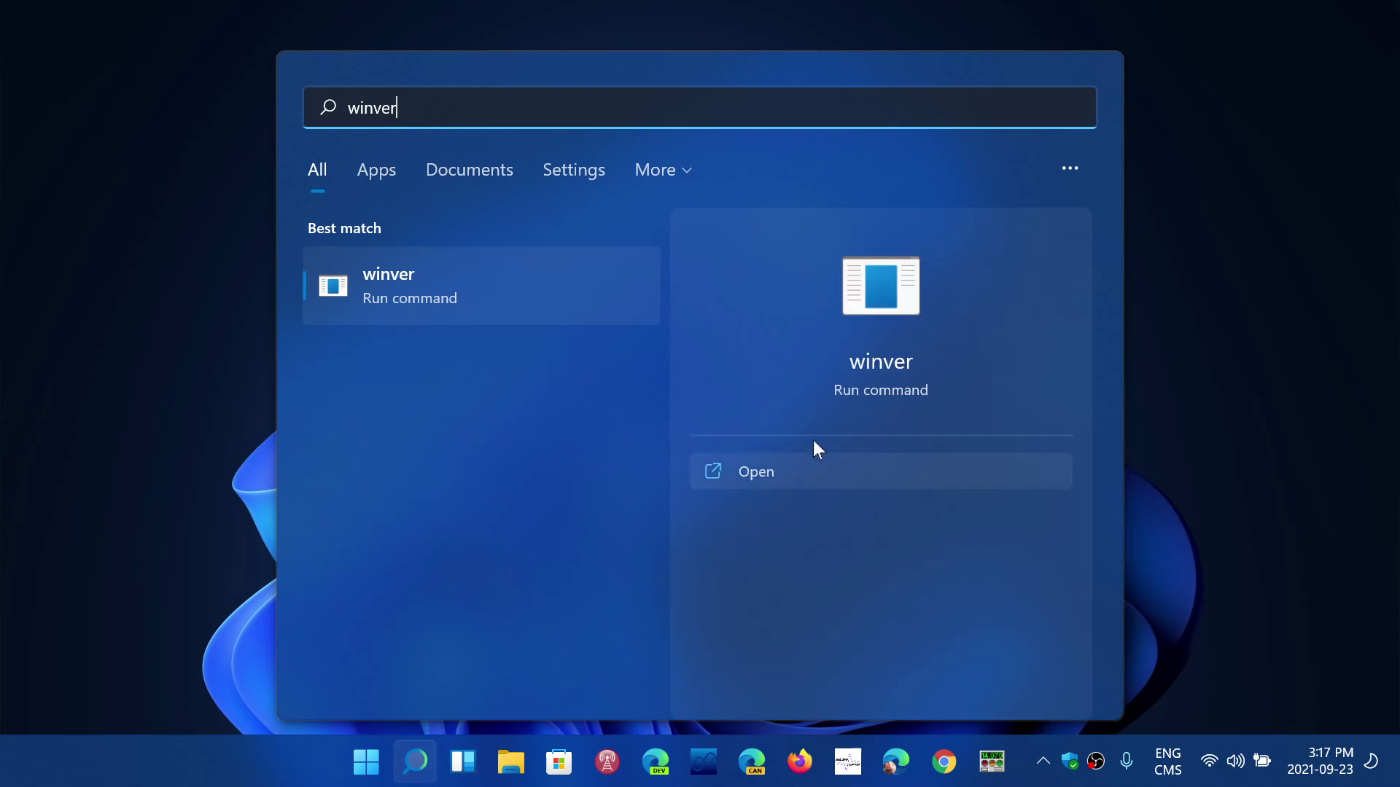
pyautogui.click(879, 355)
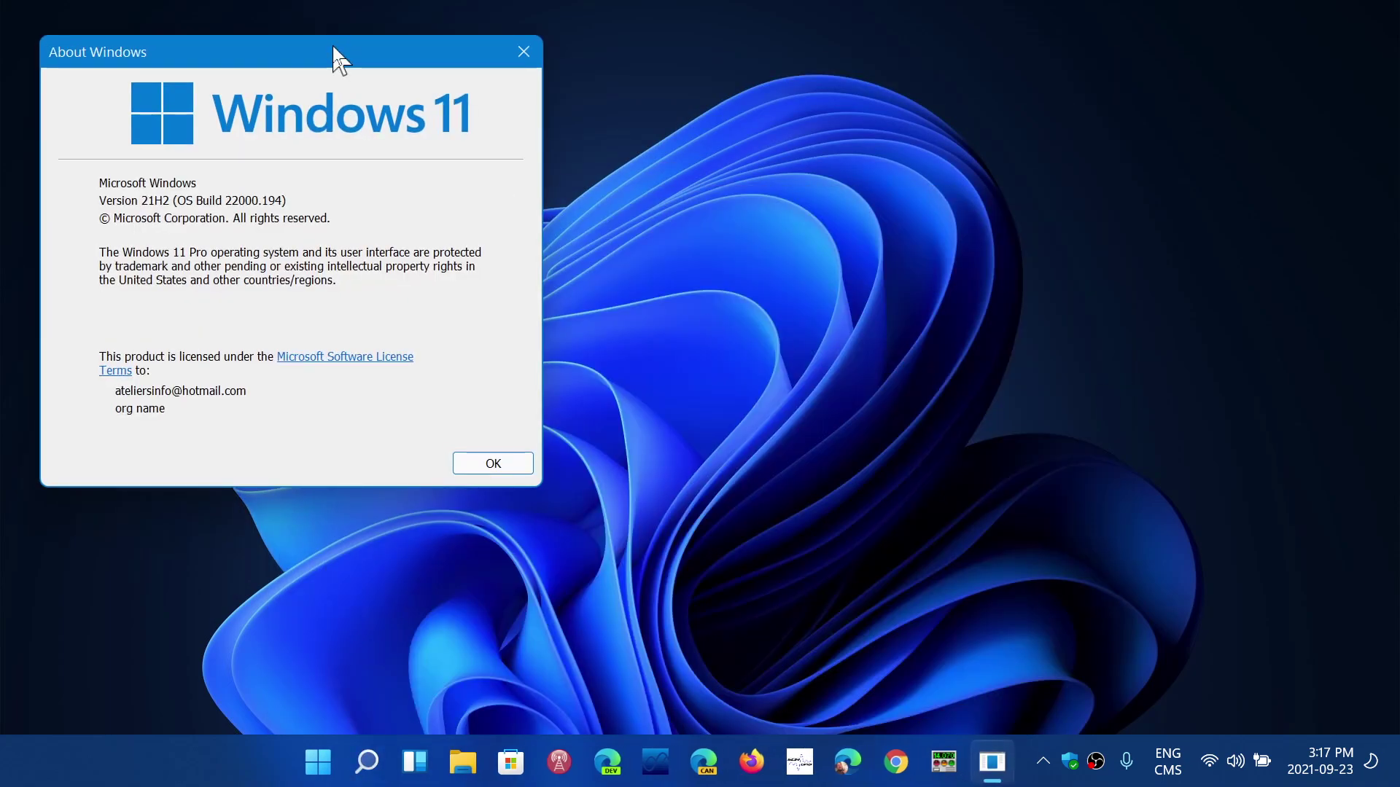
# - Drag the About Windows dialog by its title bar to the screen centre
pyautogui.moveTo(333, 46)
pyautogui.mouseDown()
pyautogui.moveTo(347, 66)
pyautogui.moveTo(848, 178)
pyautogui.mouseUp()
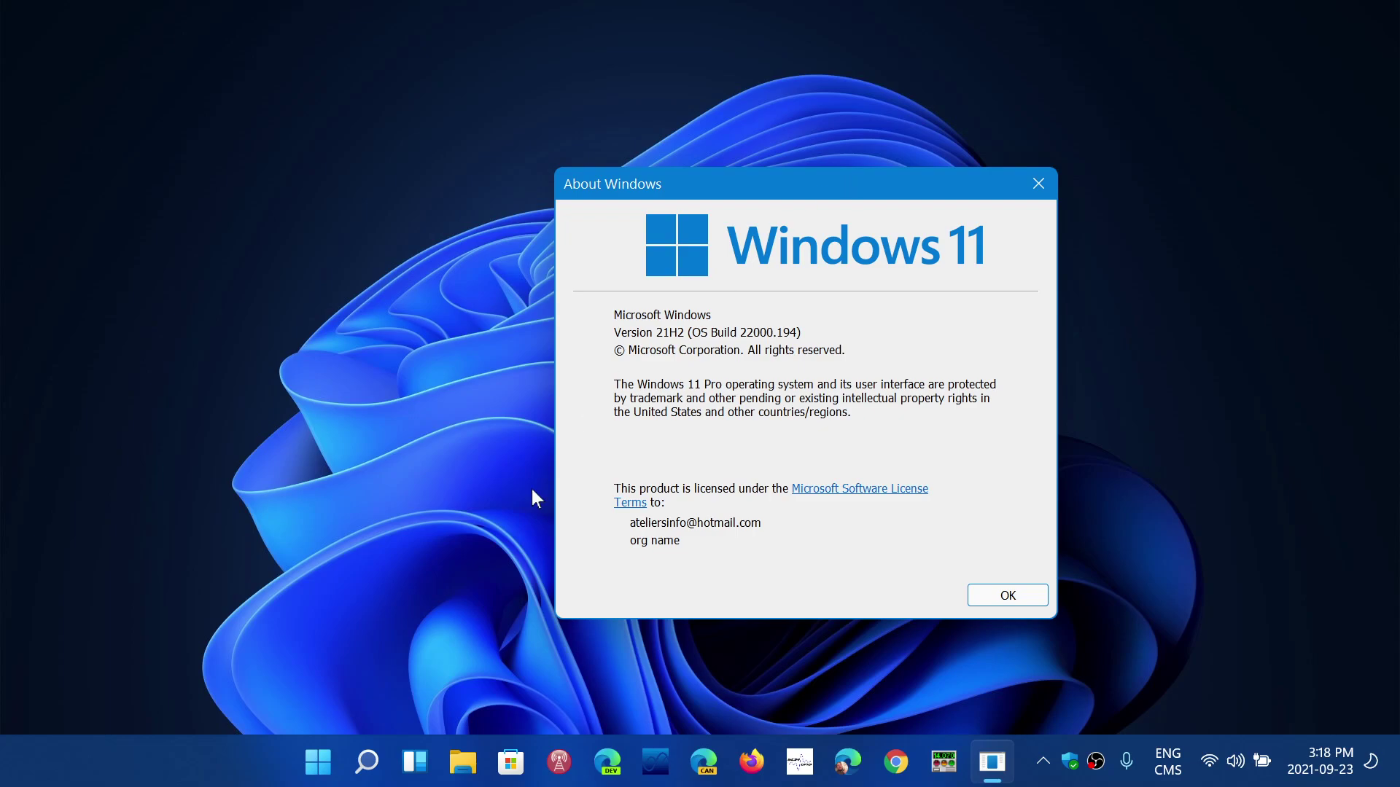
# - Open Start, view this month's calendar, rerun winver, then close About Windows
pyautogui.click(317, 766)
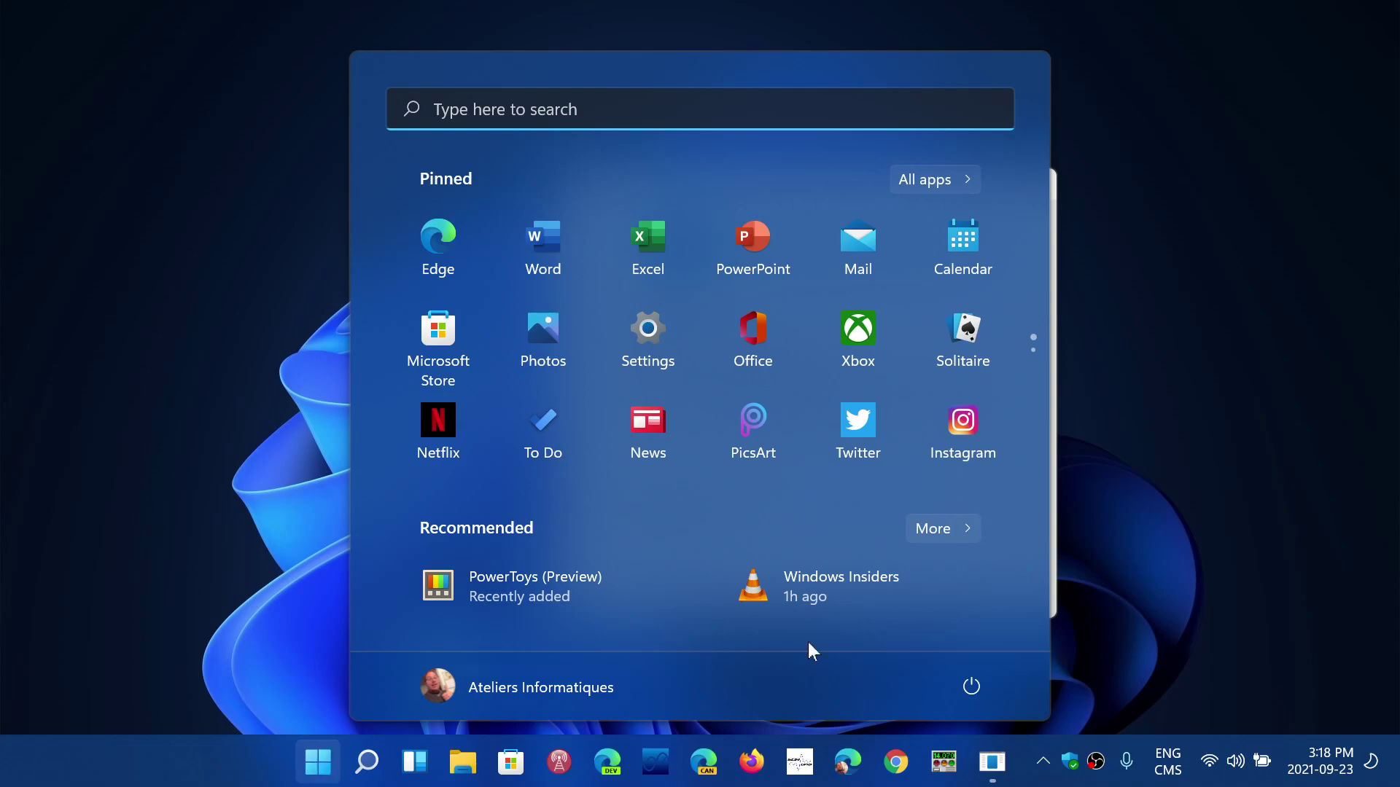
pyautogui.click(1324, 762)
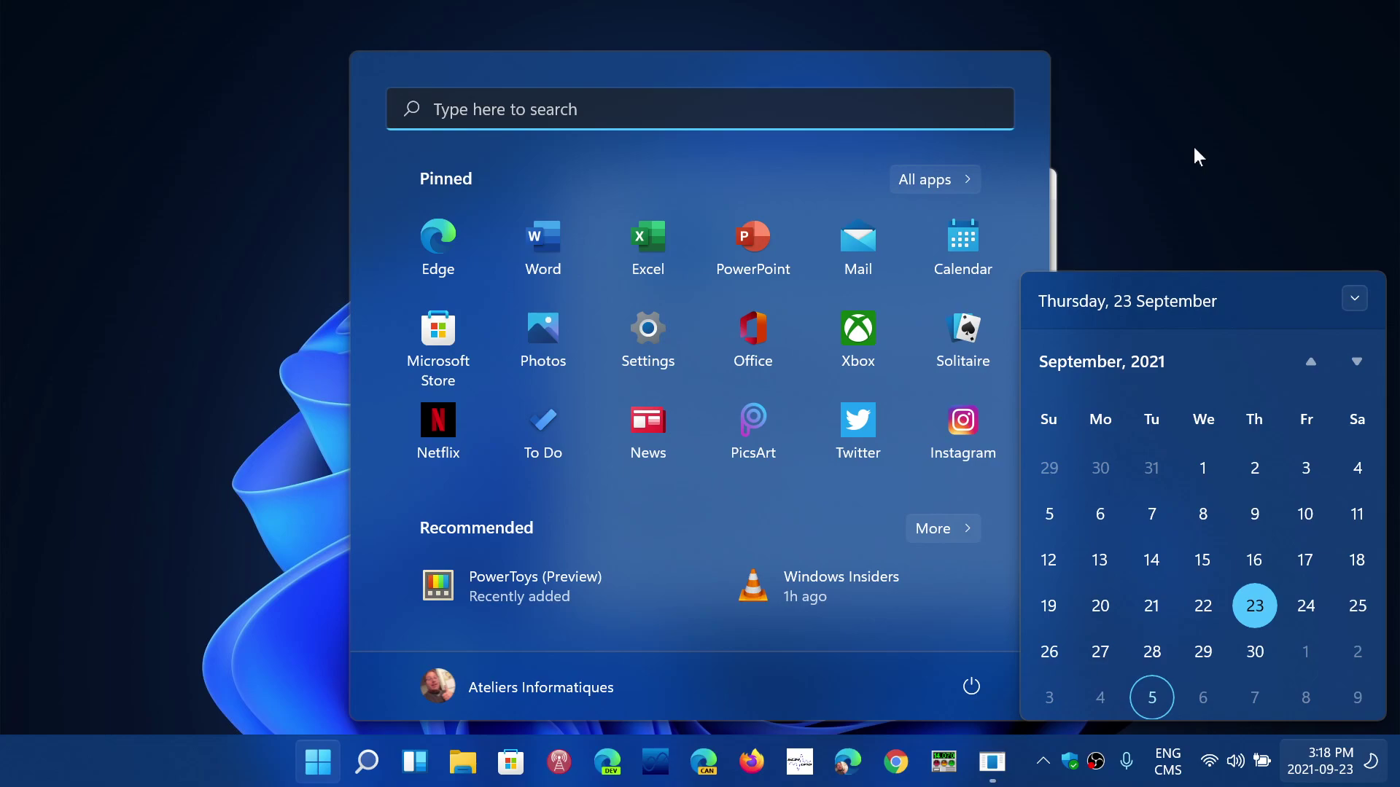
pyautogui.write('winver')
pyautogui.press('Return')
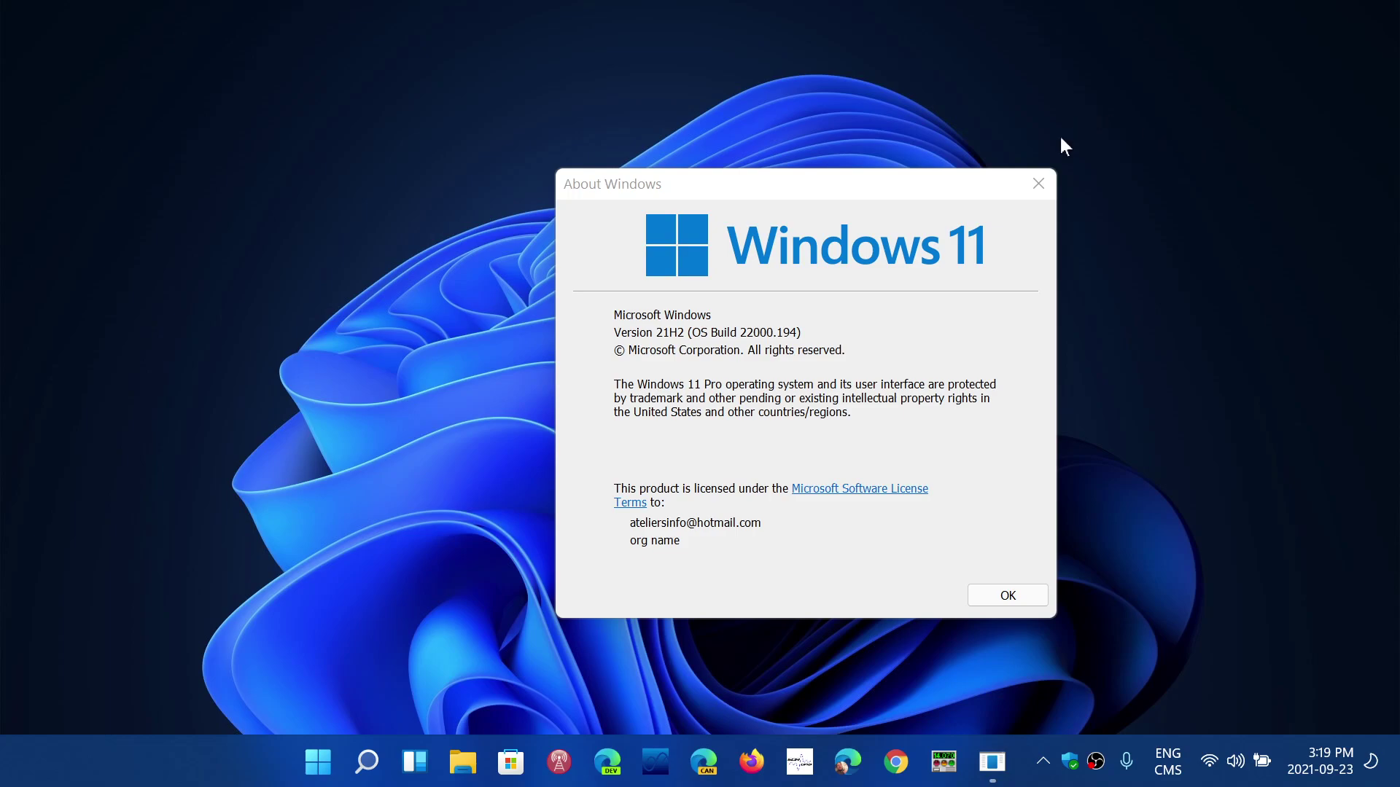
pyautogui.click(1037, 186)
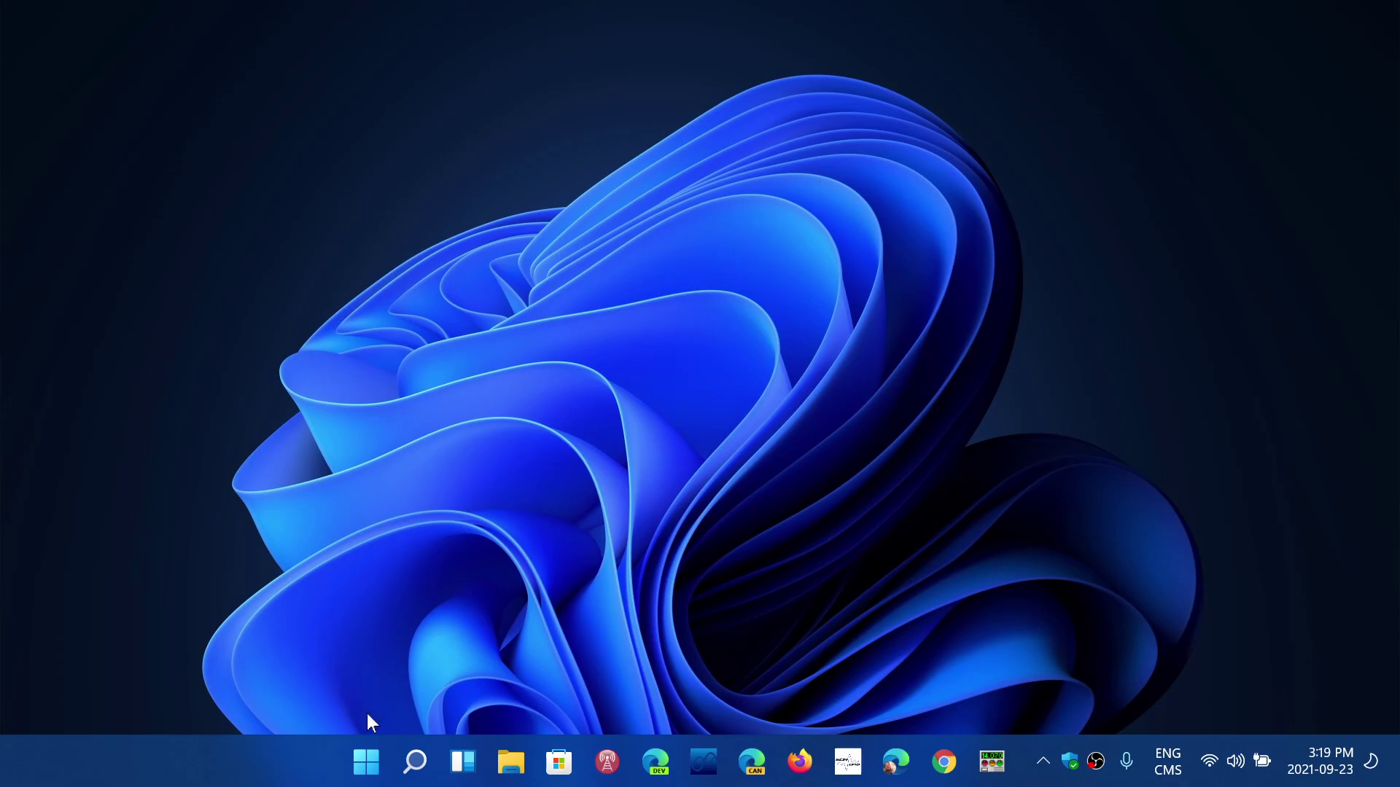
# - Launch the pinned Settings app from Start, landing on its System page
pyautogui.click(366, 763)
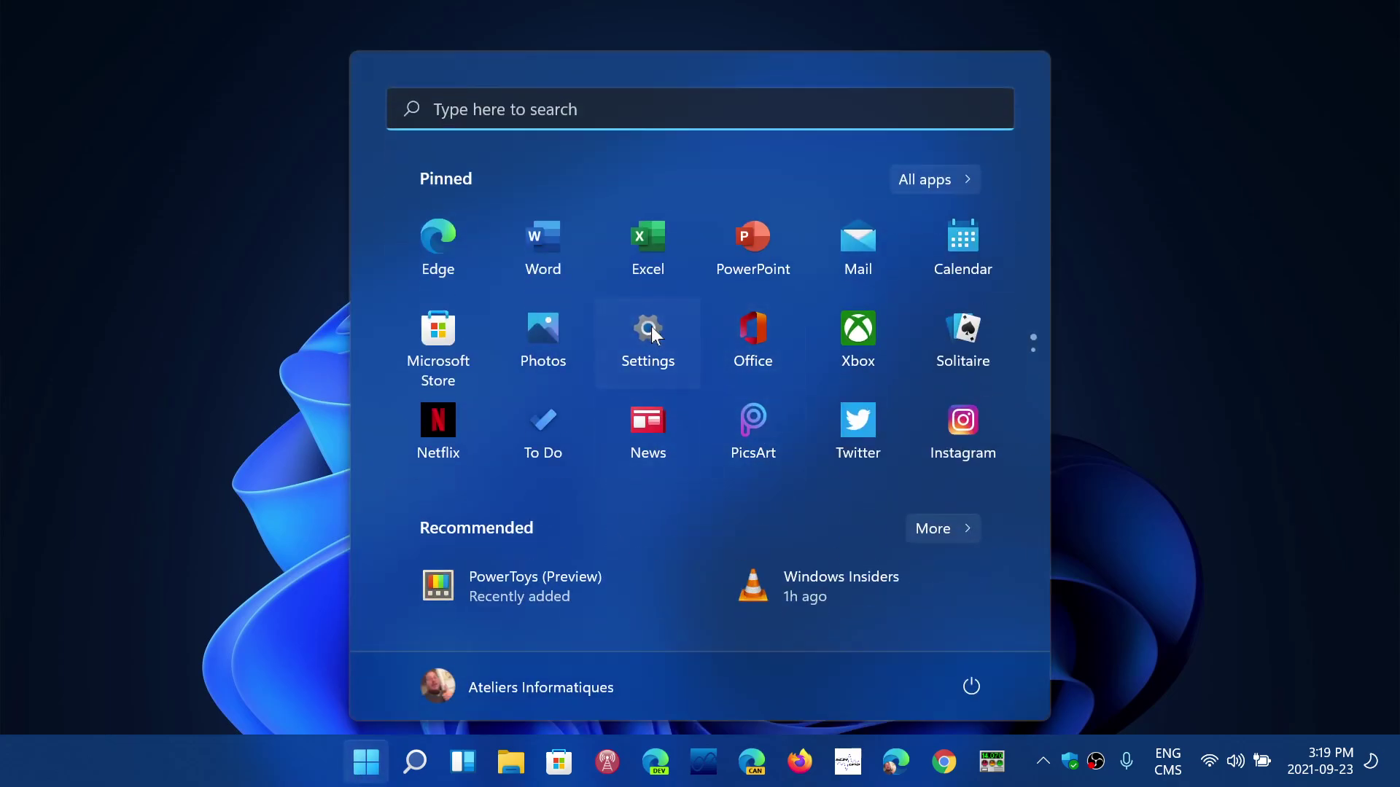
pyautogui.click(649, 332)
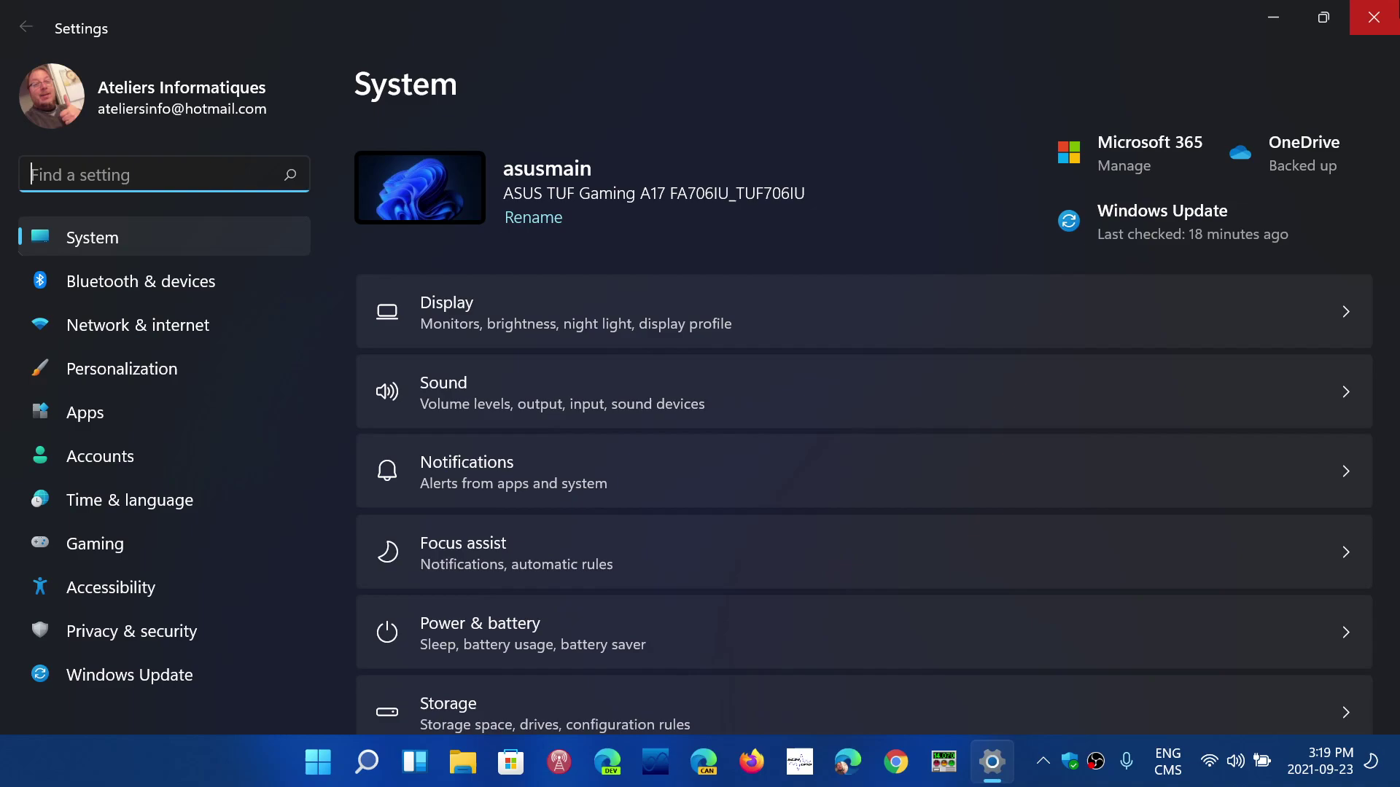
# - Close the Settings window to return to the empty desktop
pyautogui.click(1381, 20)
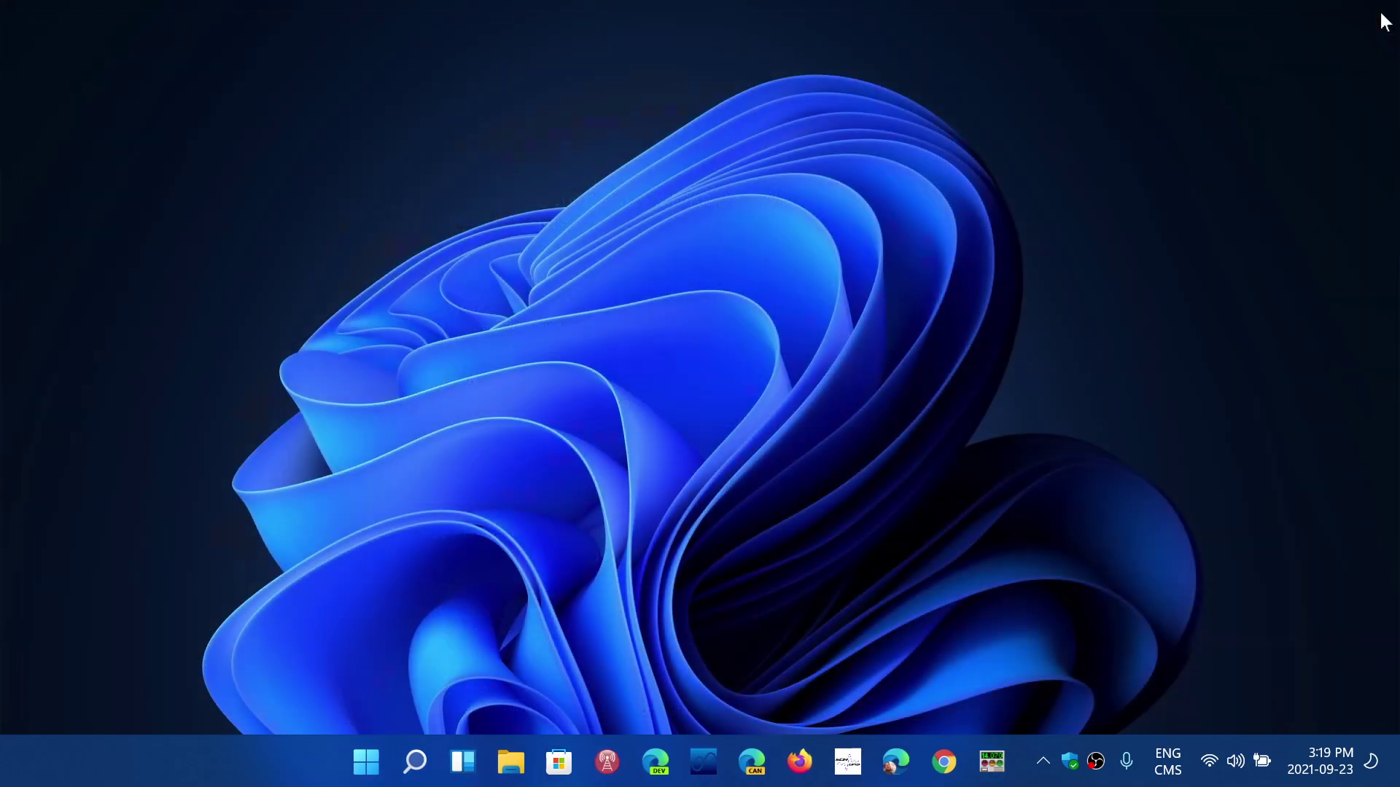